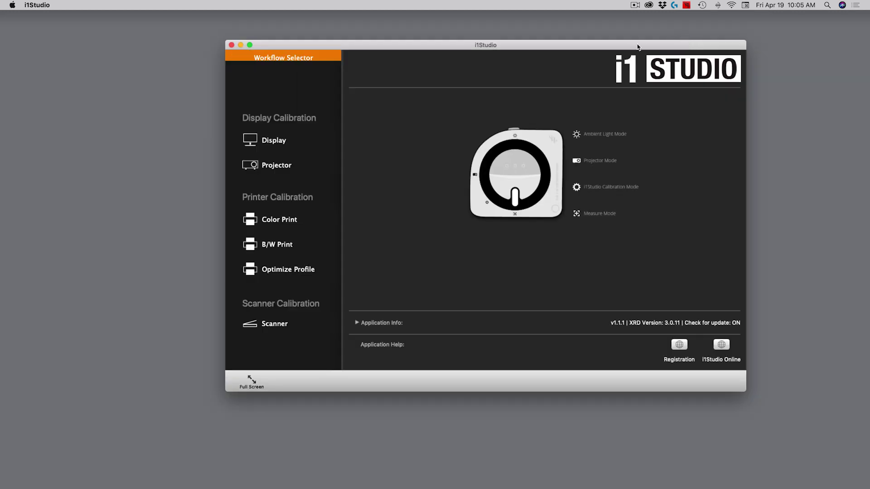
- Move the i1Studio Workflow Selector window up and left, then start display calibration
{"action": "left_click_drag", "start_coordinate": [620, 47], "coordinate": [573, 36]}
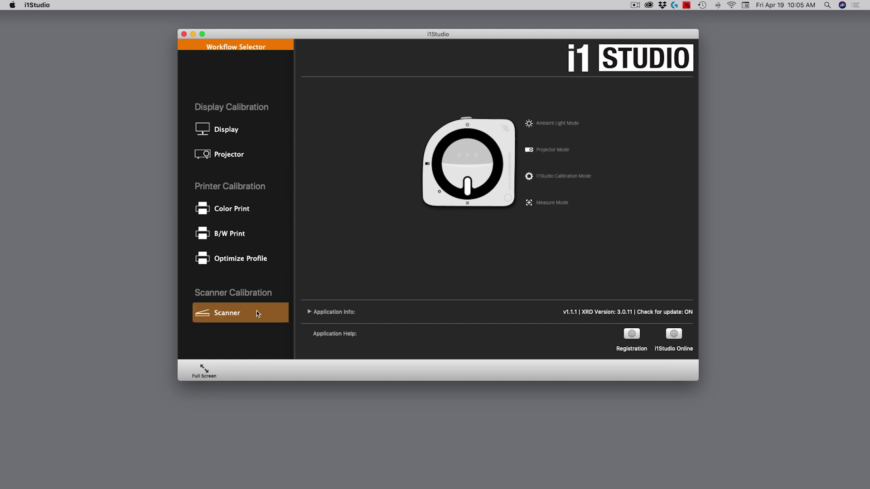
{"action": "left_click", "coordinate": [233, 133]}
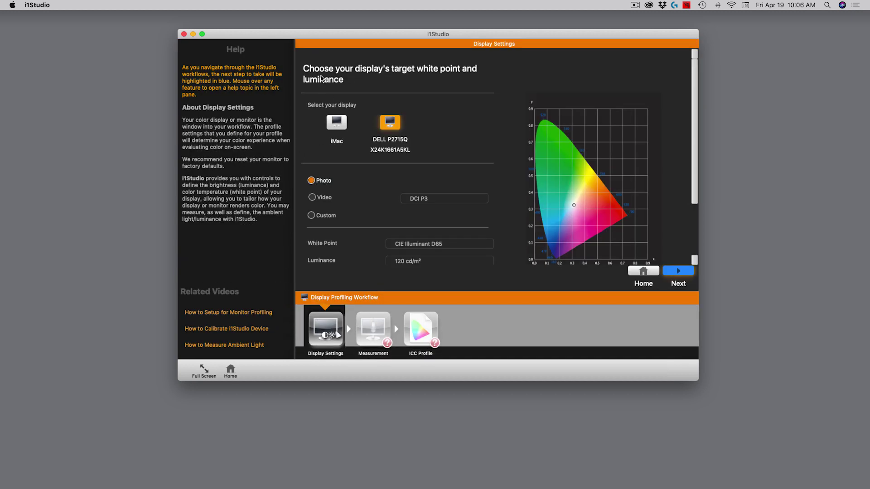
- Pick the DELL P2715Q as the display, view the target-settings help, and choose Custom
{"action": "left_click", "coordinate": [398, 131]}
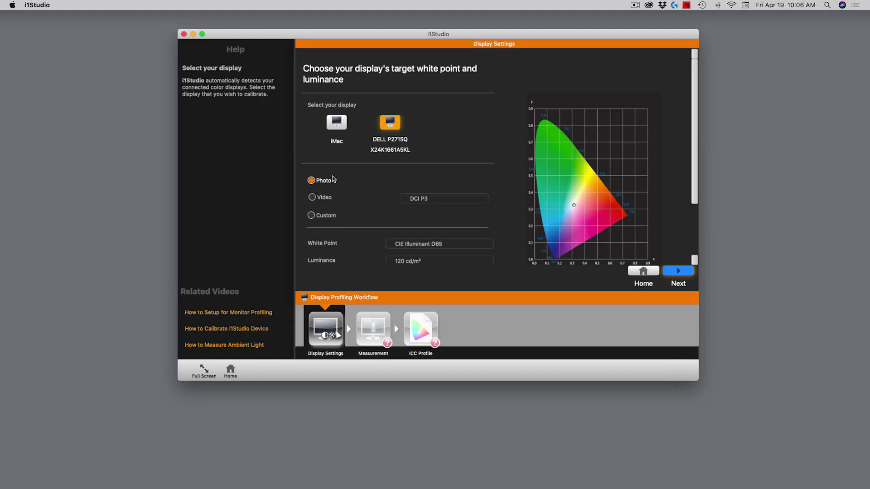
{"action": "left_click", "coordinate": [332, 180]}
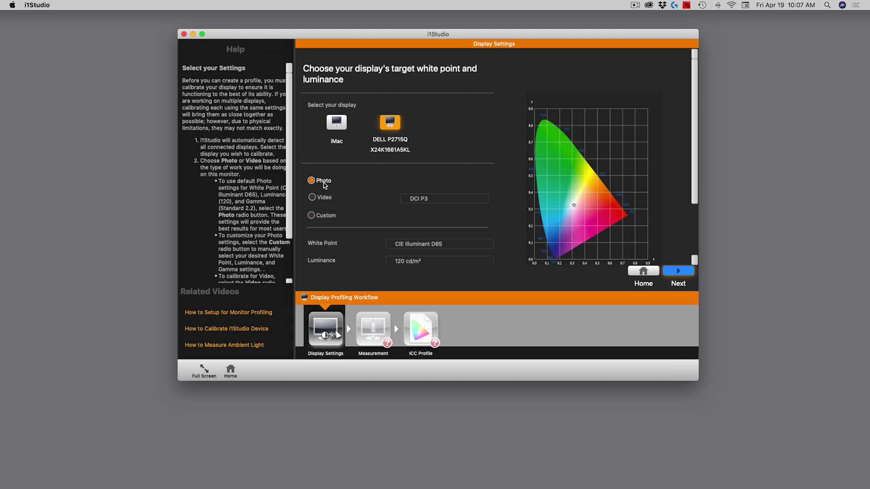
{"action": "left_click", "coordinate": [320, 217]}
{"action": "scroll", "coordinate": [357, 192], "scroll_direction": "down", "scroll_amount": 3}
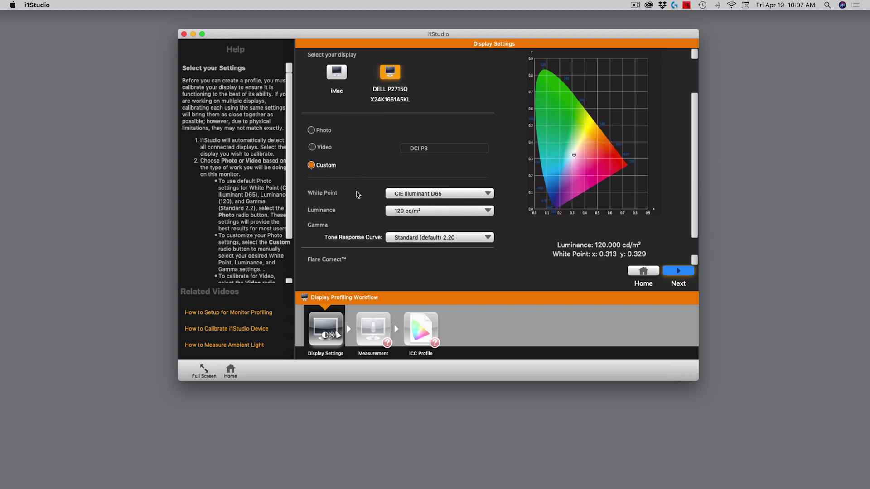
{"action": "scroll", "coordinate": [356, 191], "scroll_direction": "down", "scroll_amount": 2}
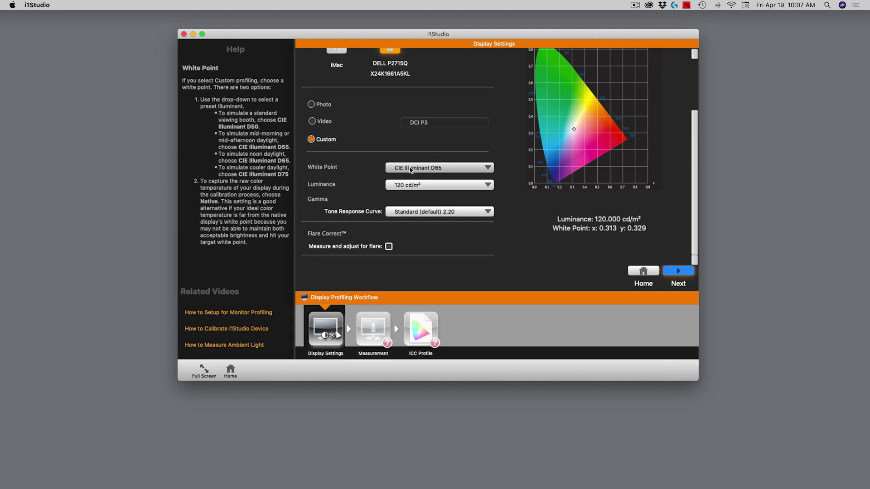
- Review the White Point presets and the Luminance choices in the Custom settings
{"action": "left_click", "coordinate": [410, 170]}
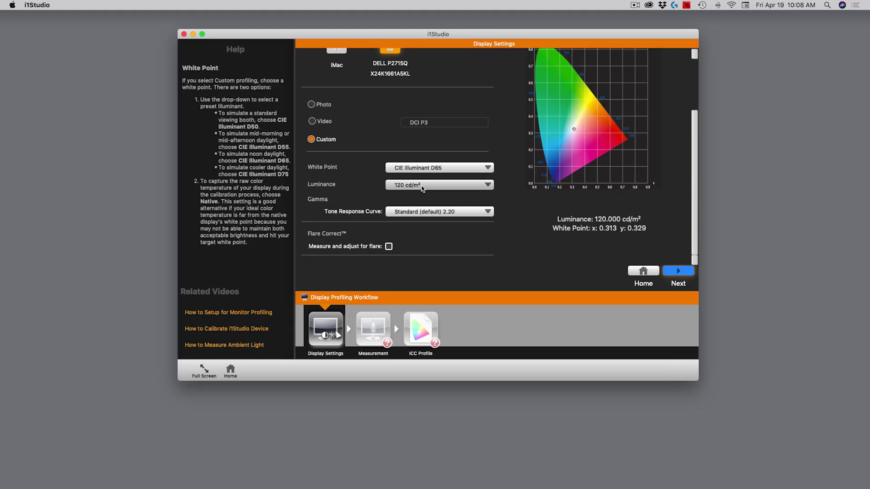
{"action": "left_click", "coordinate": [422, 185]}
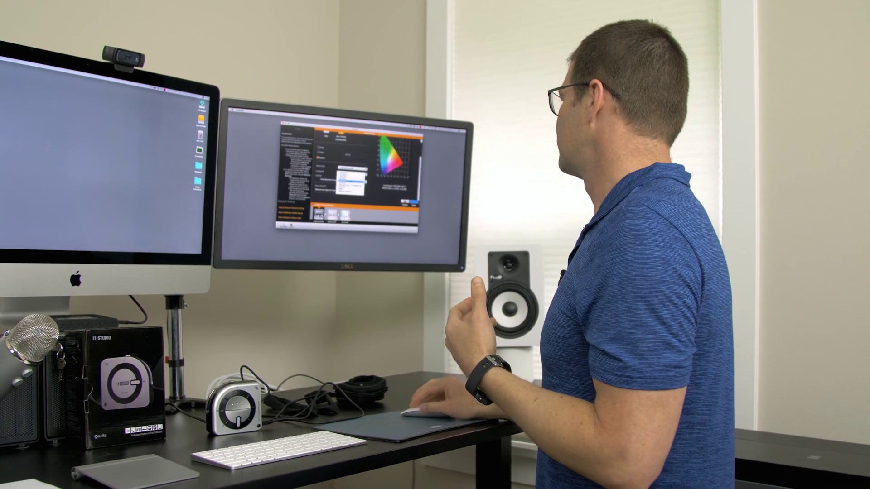
- Close the Luminance list unchanged and show the Standard 2.20, Custom and sRGB curve options
{"action": "left_click", "coordinate": [349, 178]}
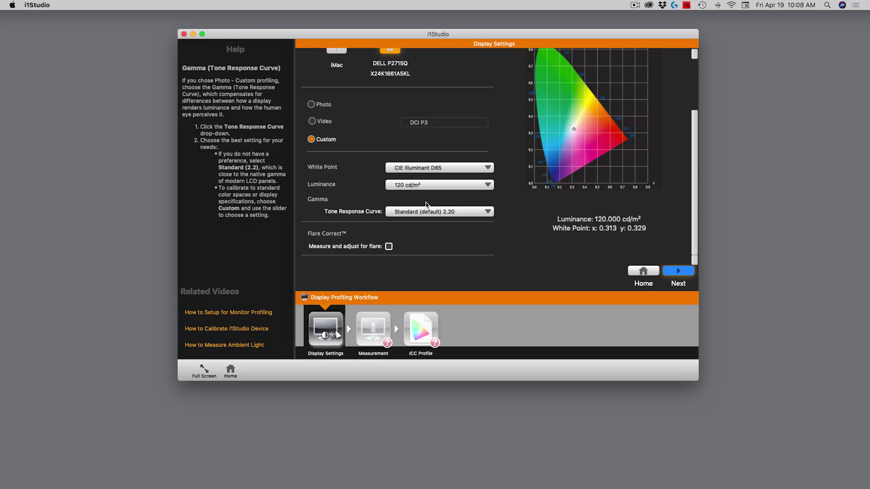
{"action": "left_click", "coordinate": [424, 211]}
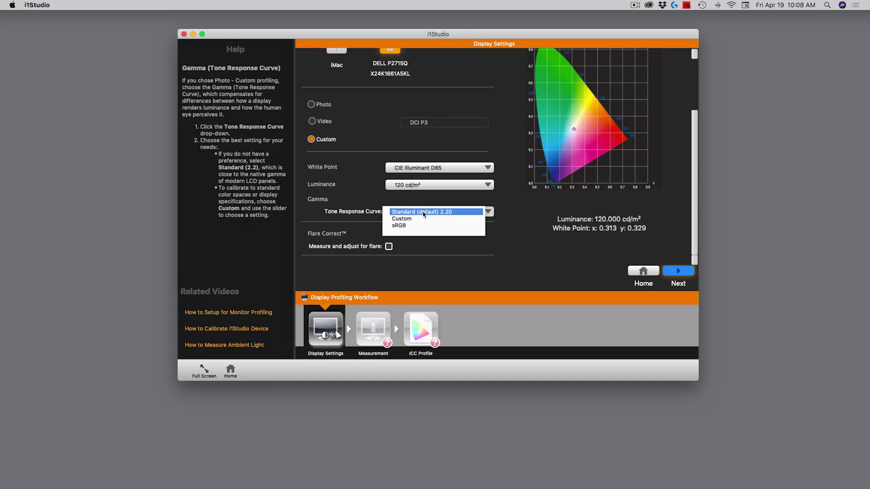
- Keep Standard 2.20 gamma and revert the target to Photo (D65, 120 cd/m²)
{"action": "left_click", "coordinate": [461, 214]}
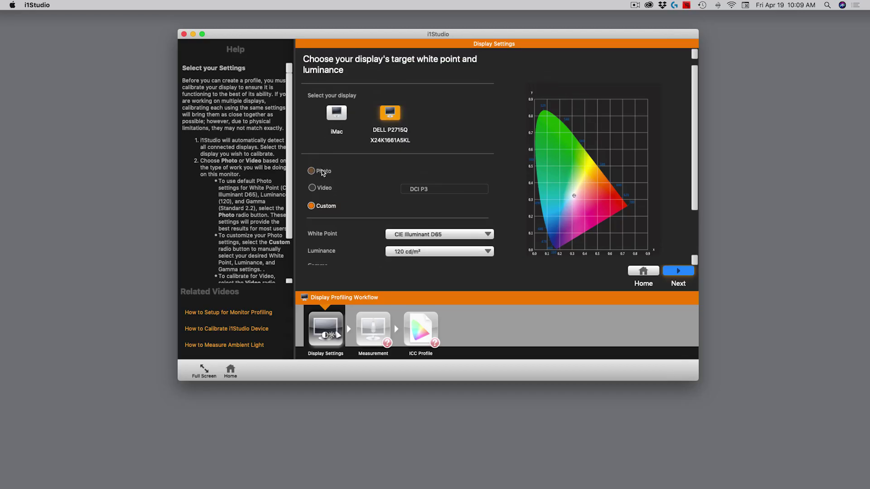
{"action": "left_click", "coordinate": [322, 170]}
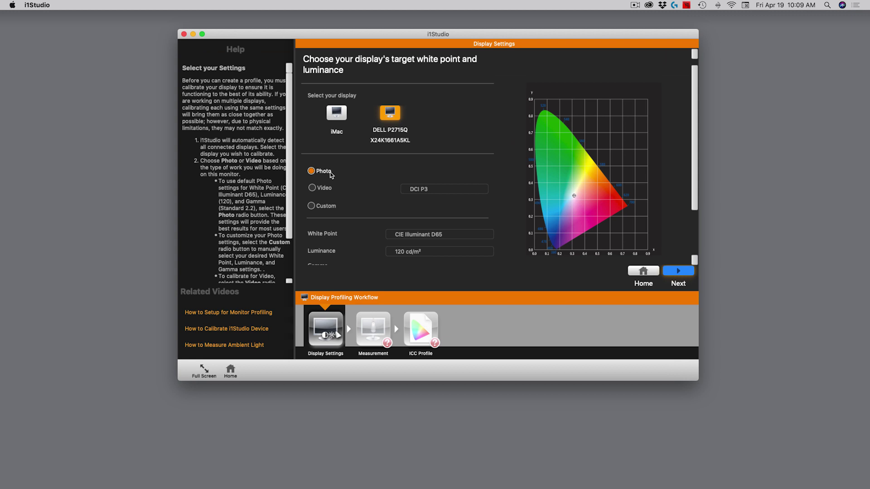
{"action": "scroll", "coordinate": [339, 172], "scroll_direction": "down", "scroll_amount": 1}
{"action": "scroll", "coordinate": [338, 172], "scroll_direction": "down", "scroll_amount": 3}
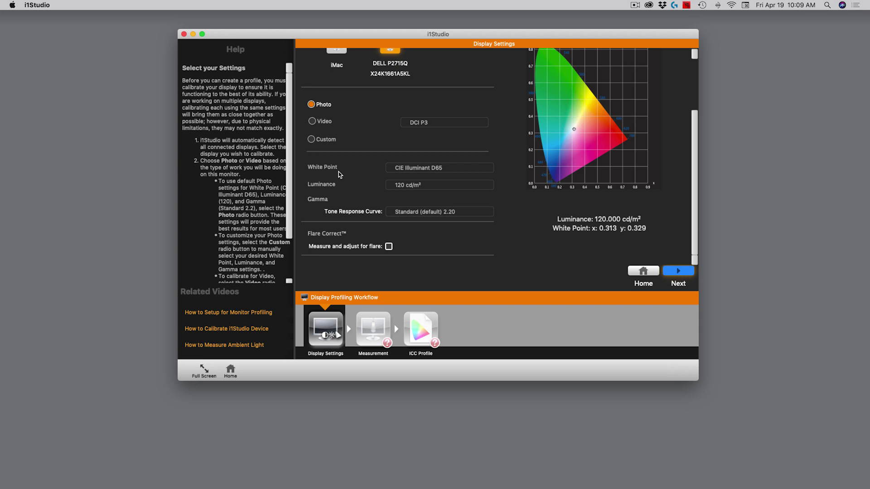
{"action": "scroll", "coordinate": [419, 160], "scroll_direction": "up", "scroll_amount": 5}
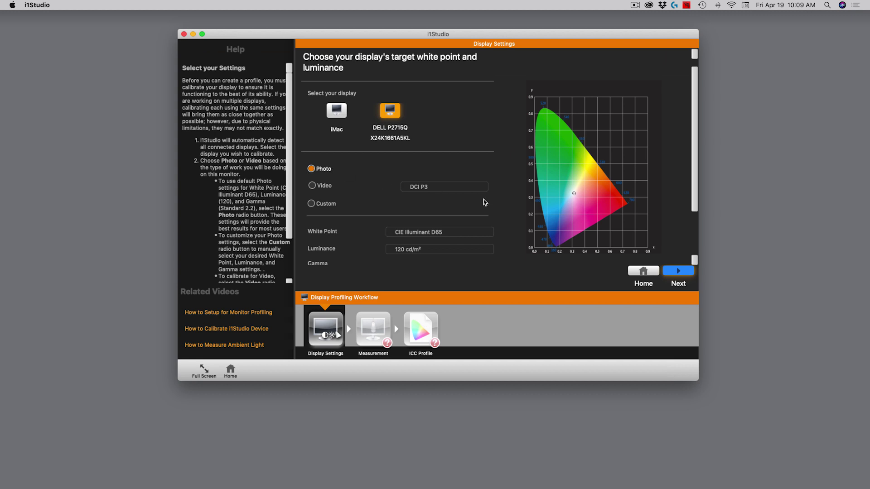
- Accept the Photo target and advance to the Measurement page
{"action": "left_click", "coordinate": [690, 274]}
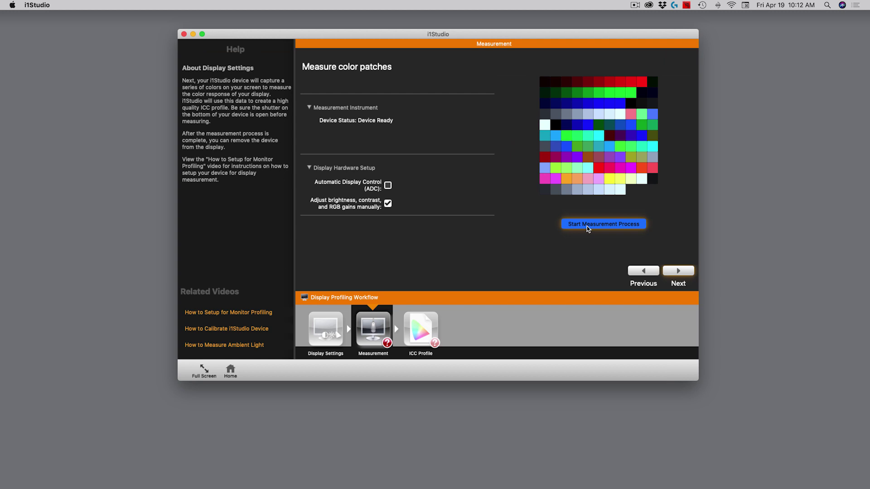
- Run the color patch measurement with the device hung on the Dell display
{"action": "left_click", "coordinate": [587, 227]}
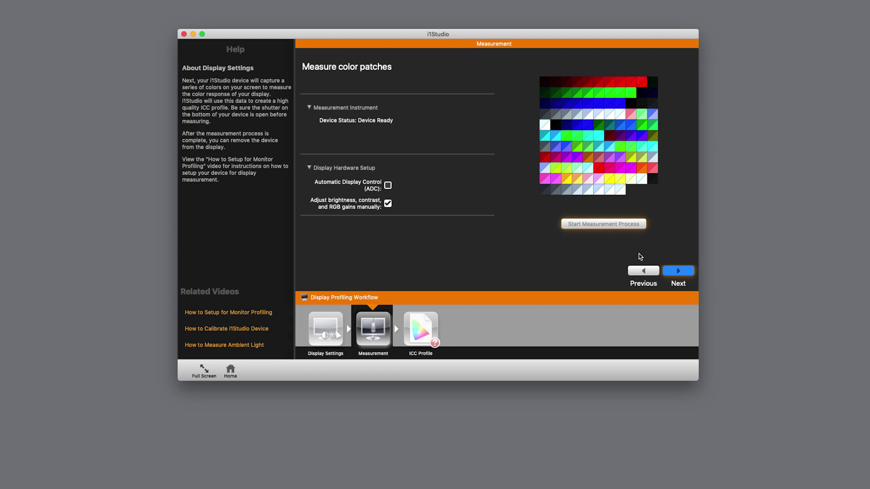
- Continue to the profile page and check the ICC versions, keeping Version 4
{"action": "left_click", "coordinate": [678, 272]}
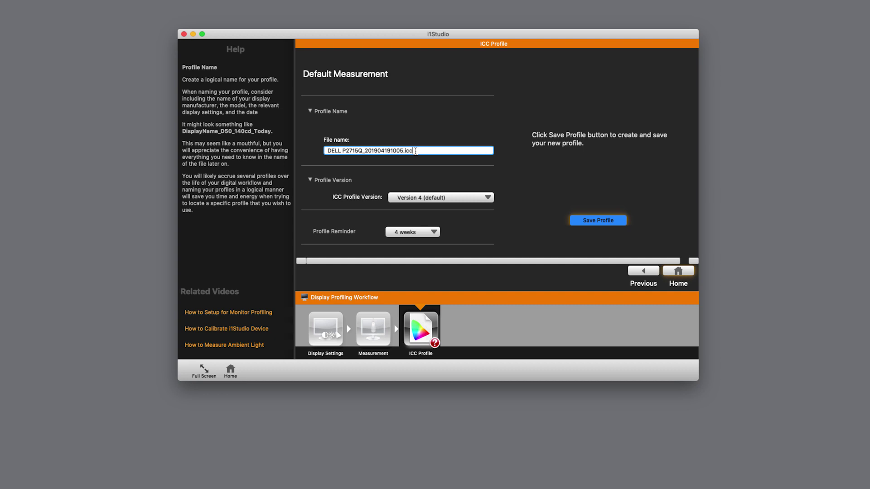
{"action": "left_click", "coordinate": [417, 197]}
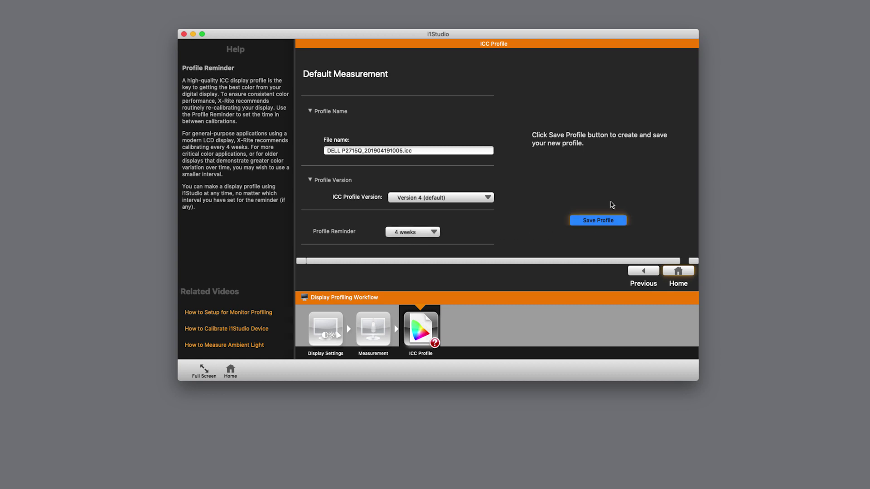
- Save DELL P2715Q_201904191005.icc and permanently dismiss the Profile Reminder alert
{"action": "left_click", "coordinate": [596, 225]}
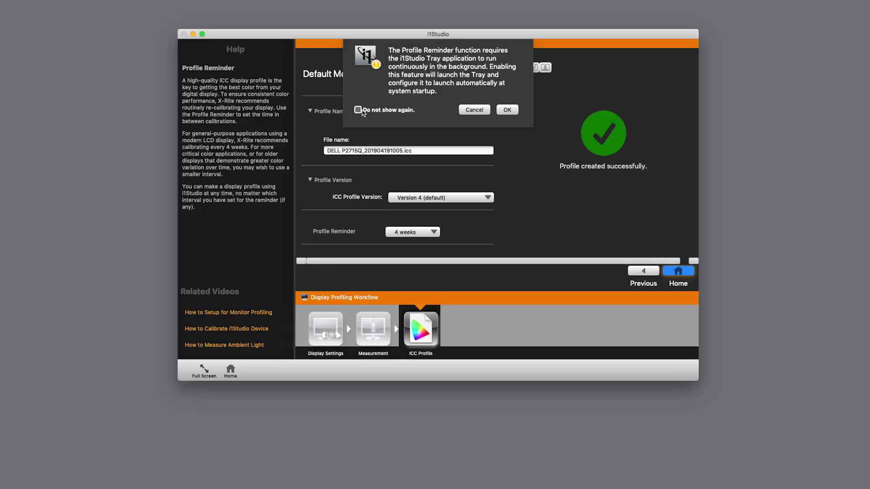
{"action": "left_click", "coordinate": [368, 110]}
{"action": "left_click", "coordinate": [509, 111]}
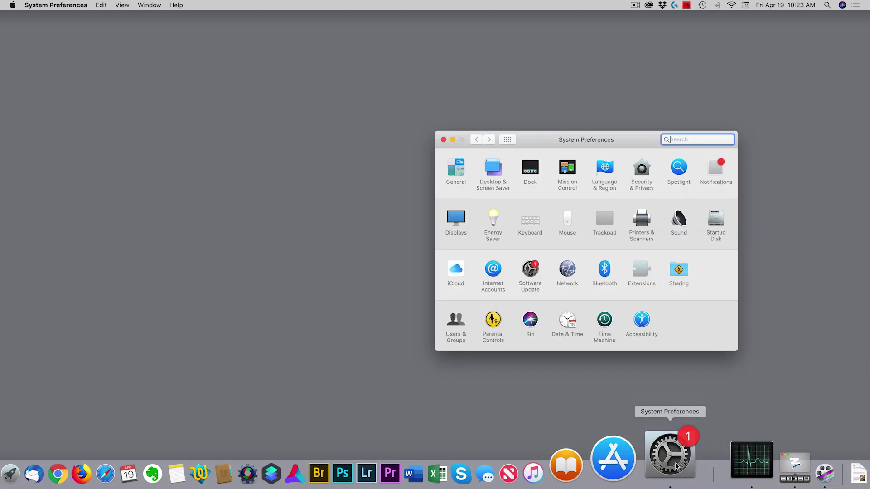
- Move the built-in display's settings aside and bring the Dell P2715Q settings forward
{"action": "left_click", "coordinate": [455, 218]}
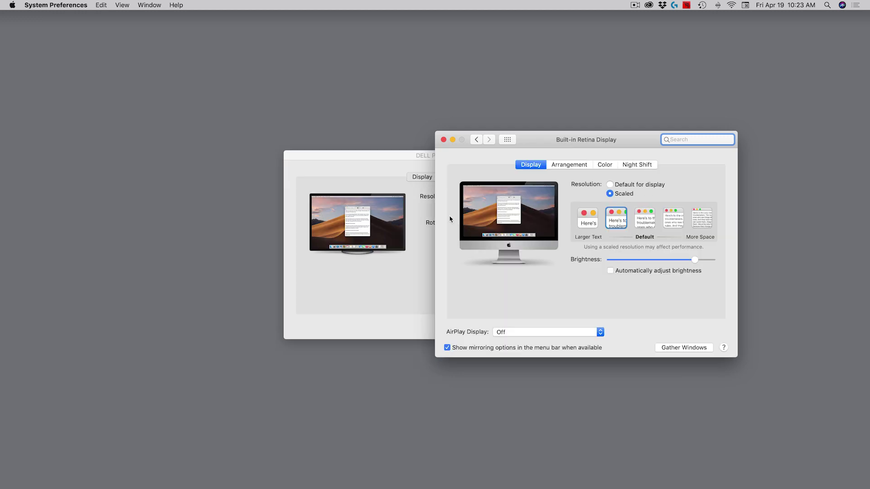
{"action": "left_click_drag", "start_coordinate": [535, 145], "coordinate": [0, 144]}
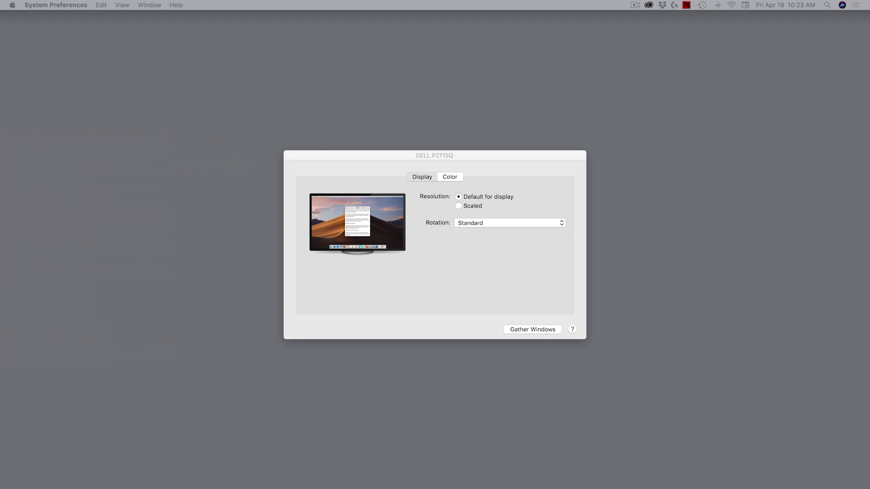
{"action": "left_click", "coordinate": [336, 157]}
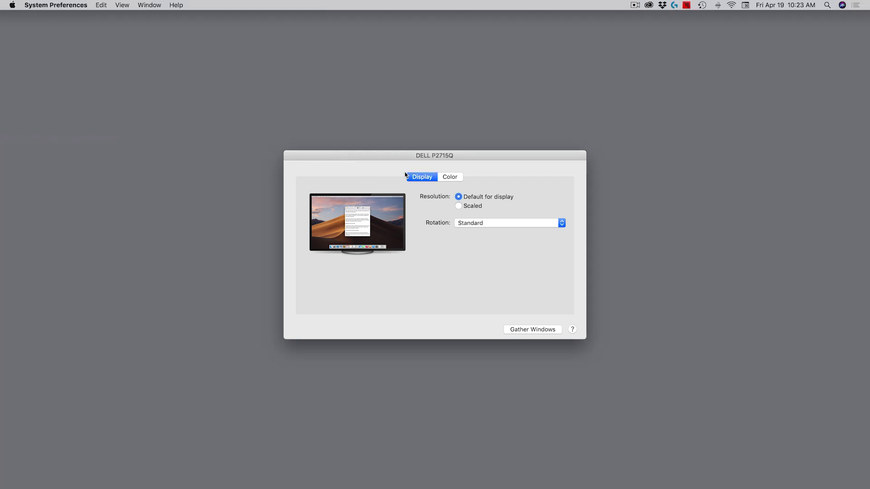
- Apply DELL P2715Q_201904191005.icc as the Dell's display profile, then try the factory profile
{"action": "left_click", "coordinate": [459, 179]}
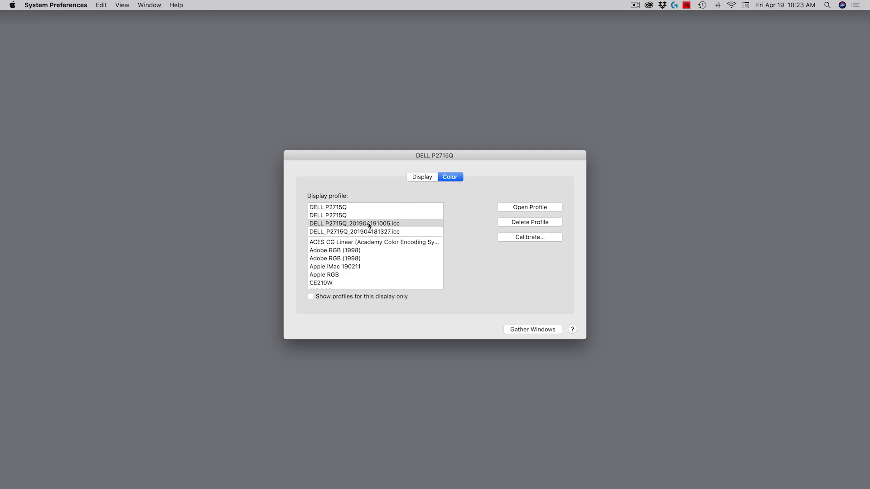
{"action": "left_click", "coordinate": [337, 224]}
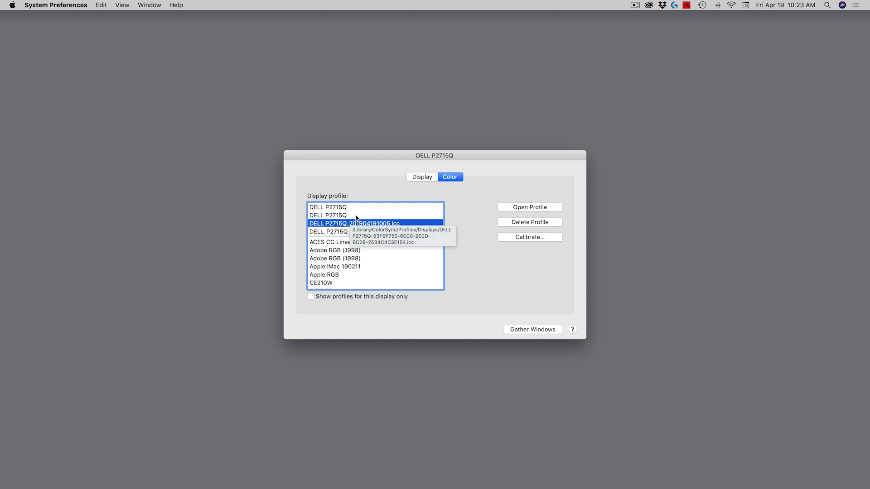
{"action": "left_click", "coordinate": [356, 215]}
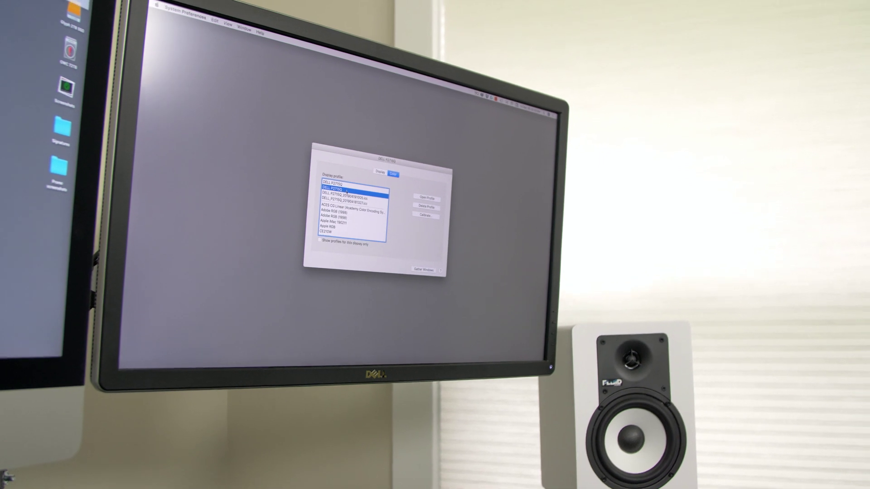
- Toggle between DELL P2715Q_201904191005.icc and DELL P2715Q, finishing on the factory DELL P2715Q
{"action": "left_click", "coordinate": [348, 194]}
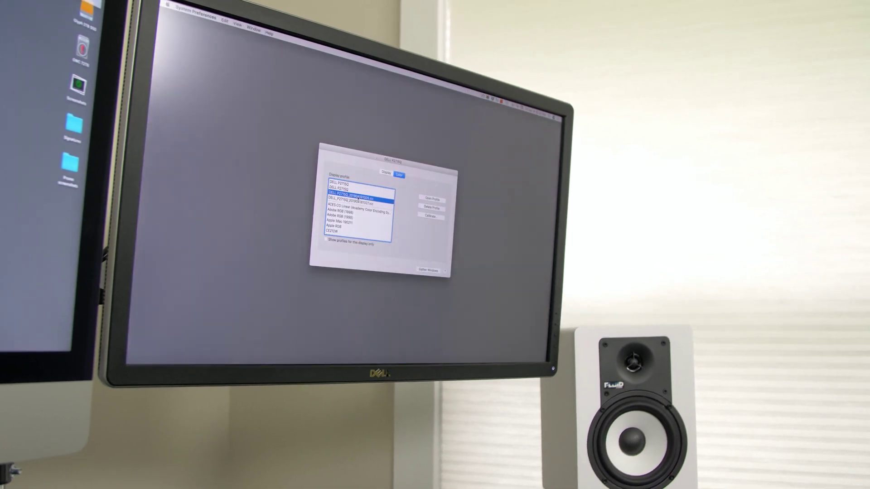
{"action": "left_click", "coordinate": [356, 190]}
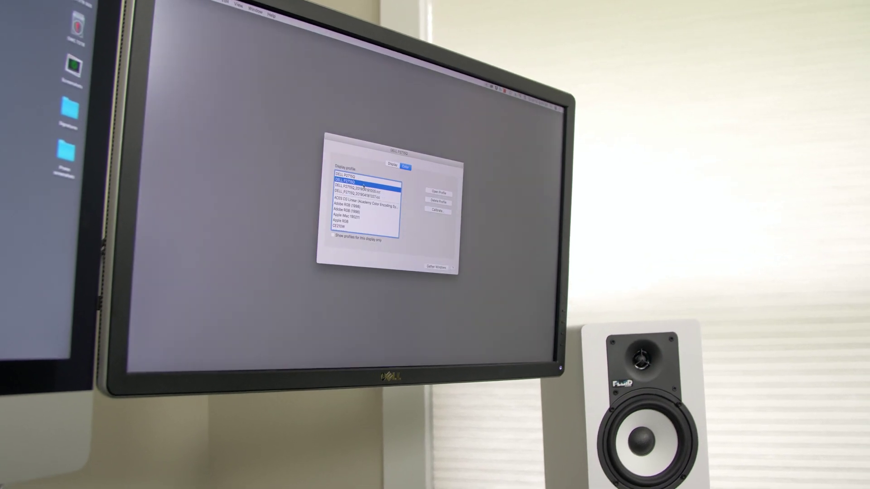
{"action": "left_click", "coordinate": [365, 188]}
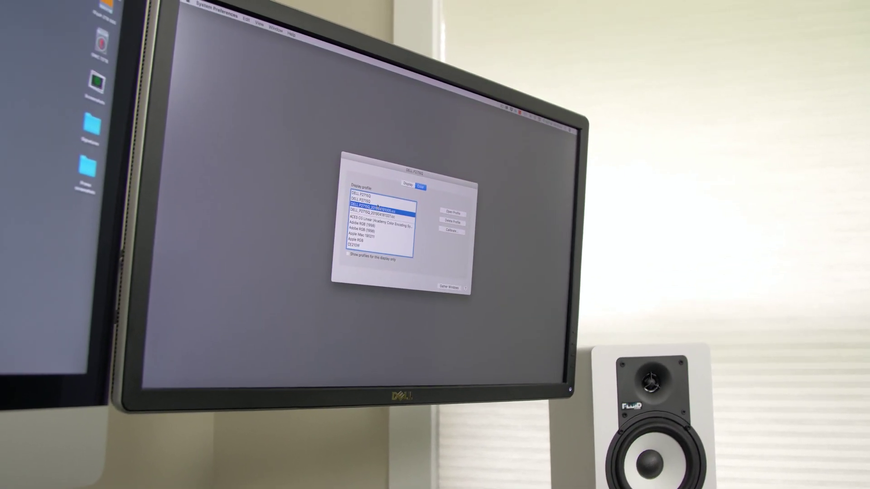
{"action": "key", "text": "Up"}
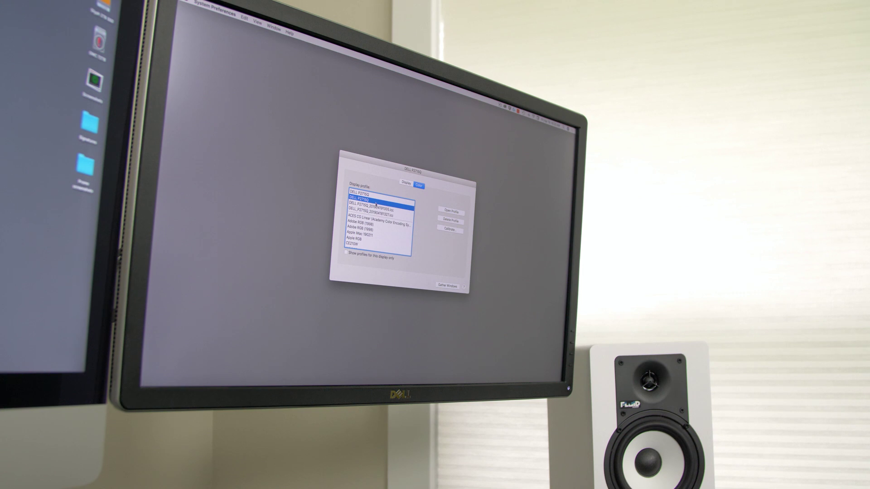
{"action": "key", "text": "Down"}
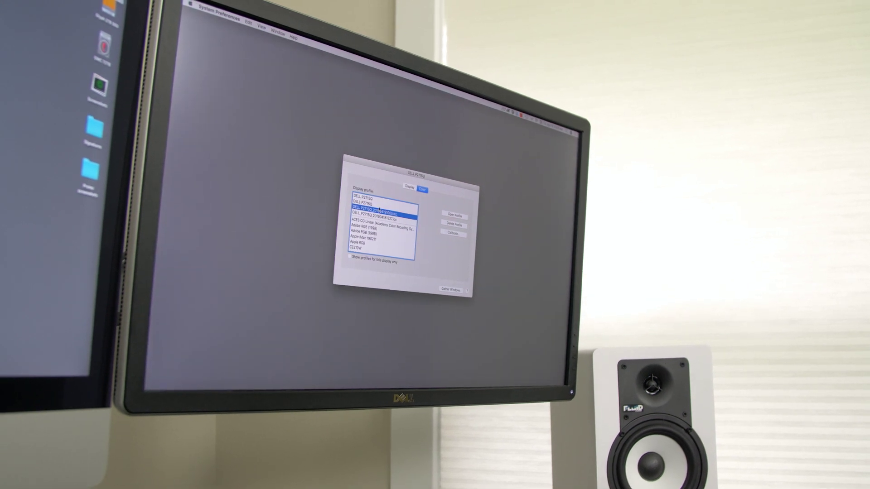
{"action": "key", "text": "Up"}
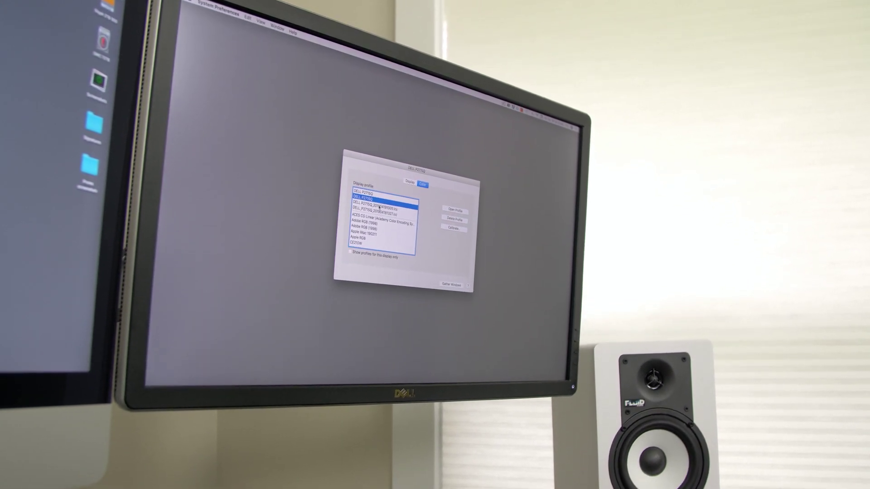